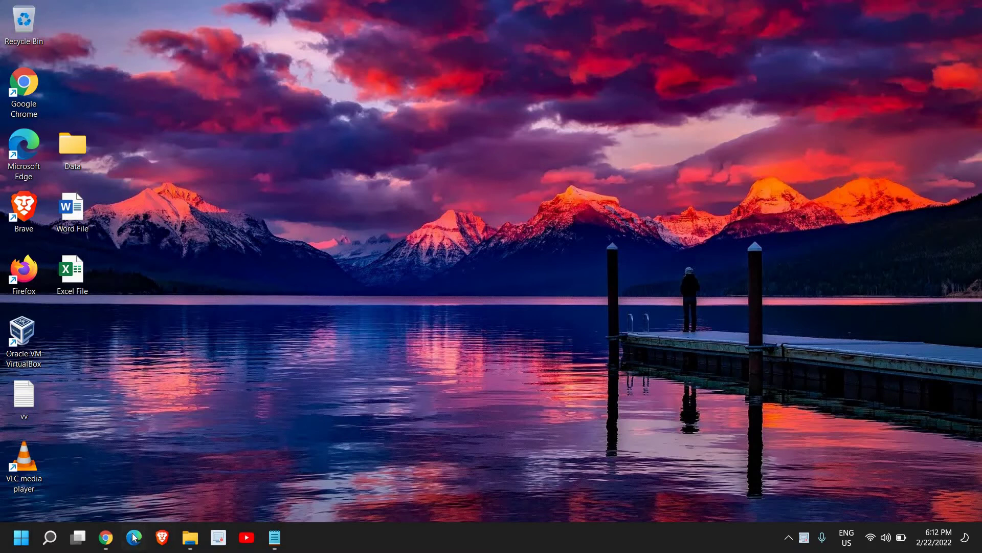
# Open Chrome's Task Manager from More tools, then switch to the Google tab
pyautogui.click(100, 534)
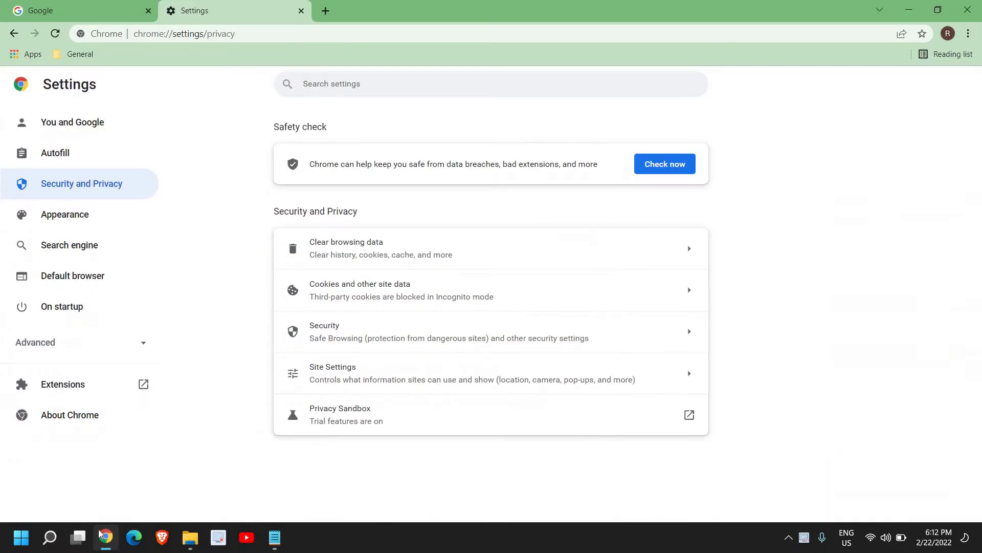
pyautogui.click(966, 33)
pyautogui.moveTo(888, 219)
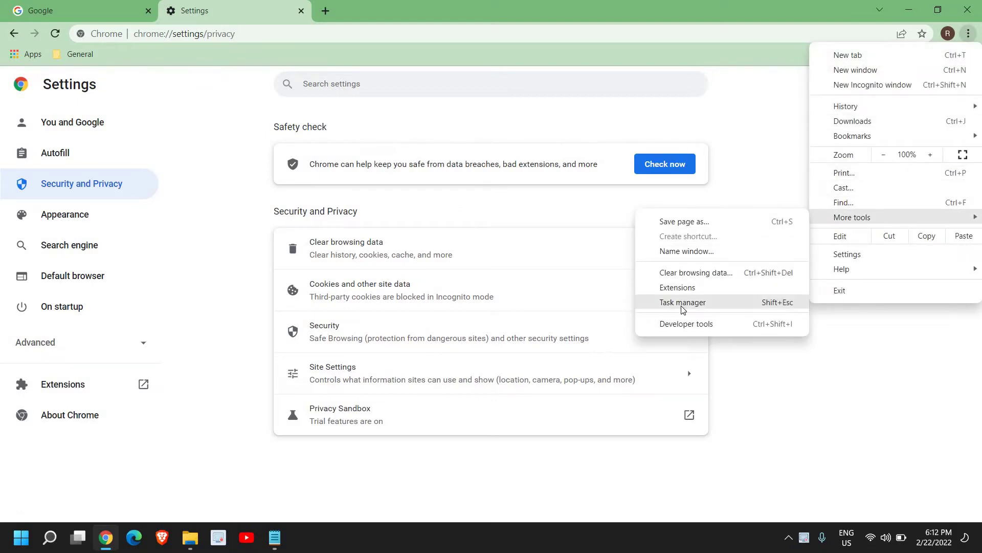
pyautogui.click(691, 306)
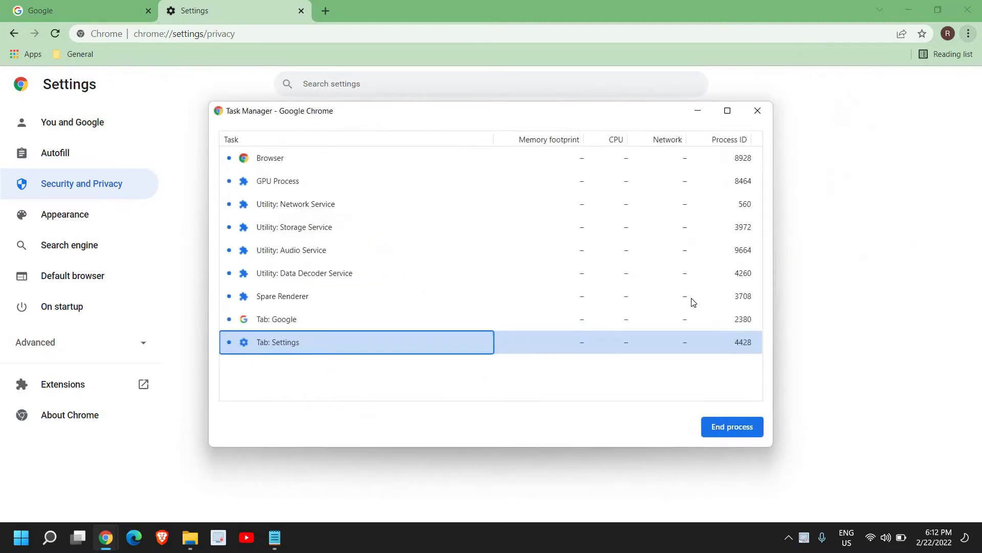
pyautogui.click(39, 7)
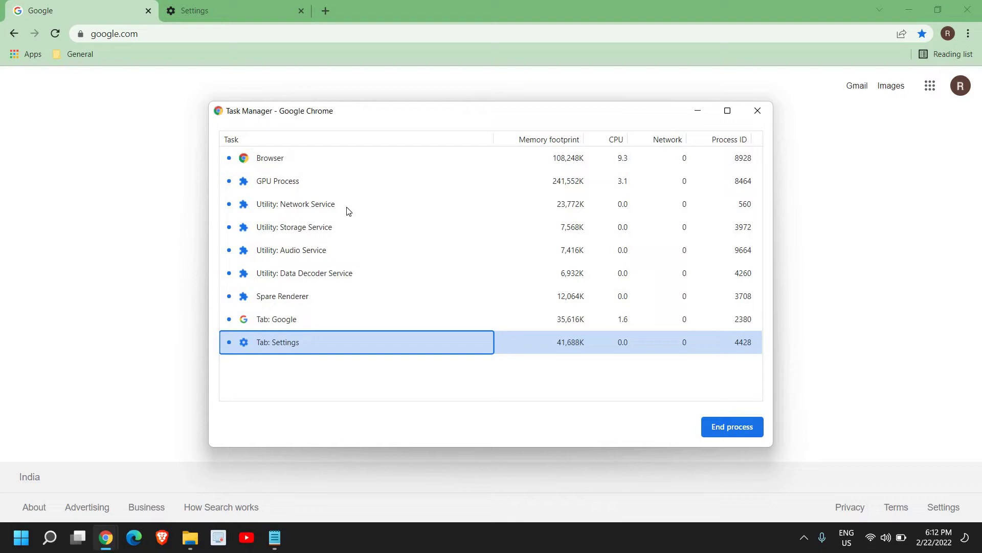
# Open the Extensions page from More tools in a new tab
pyautogui.click(932, 106)
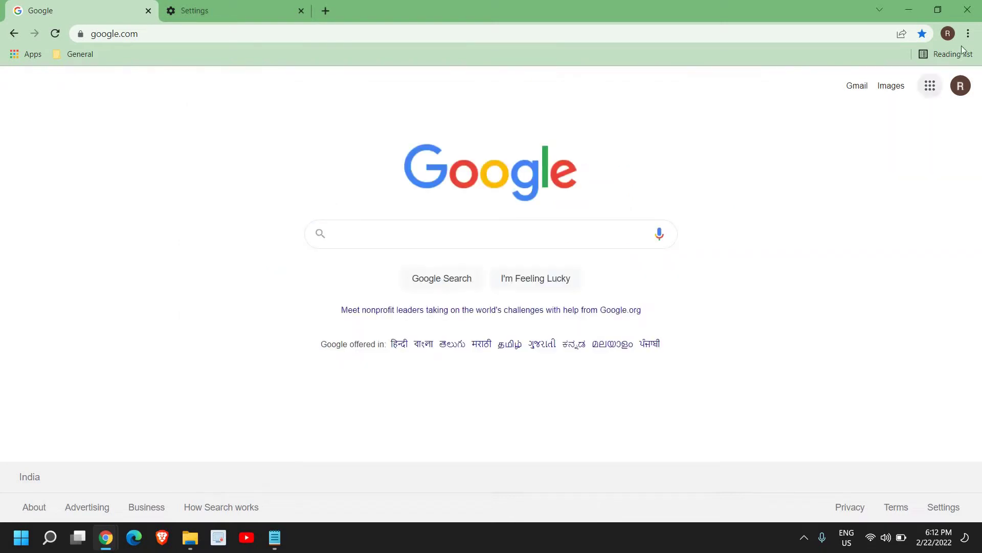
pyautogui.click(968, 34)
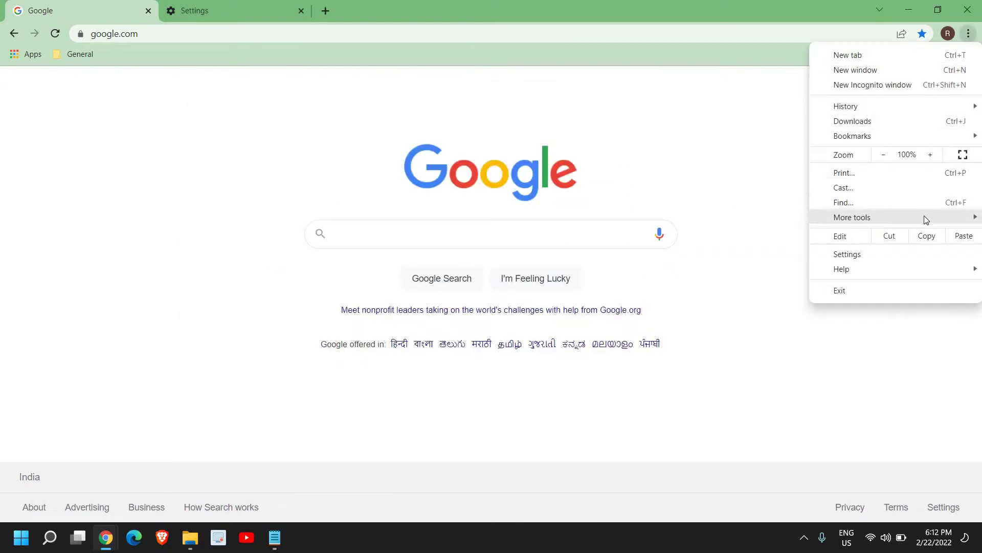
pyautogui.moveTo(923, 220)
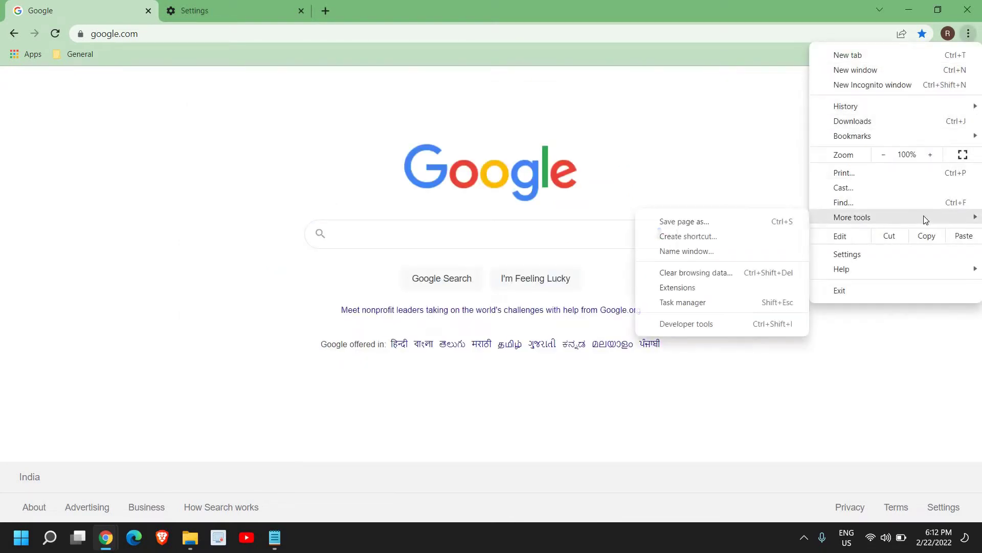
pyautogui.click(666, 287)
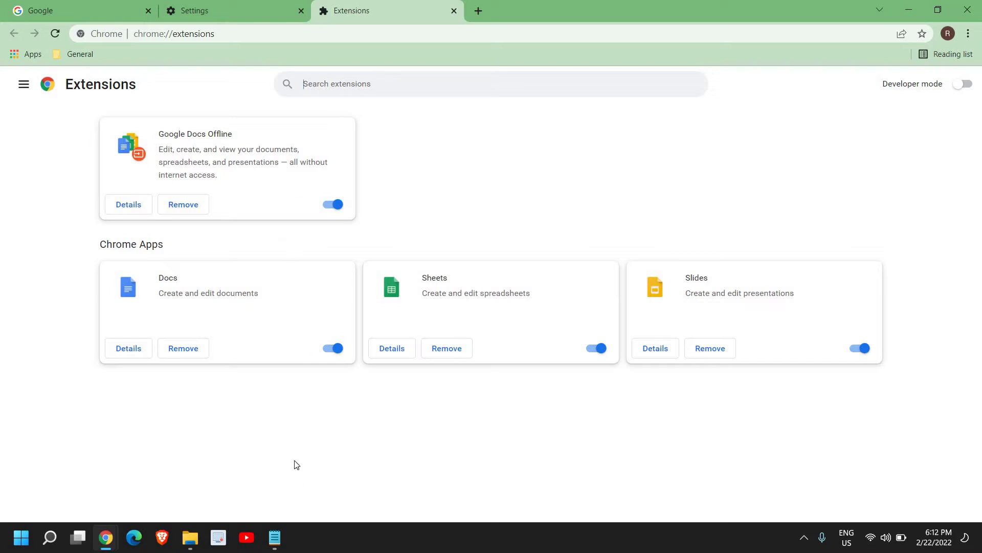
# Return to the Settings tab and close the Task Manager window
pyautogui.click(232, 3)
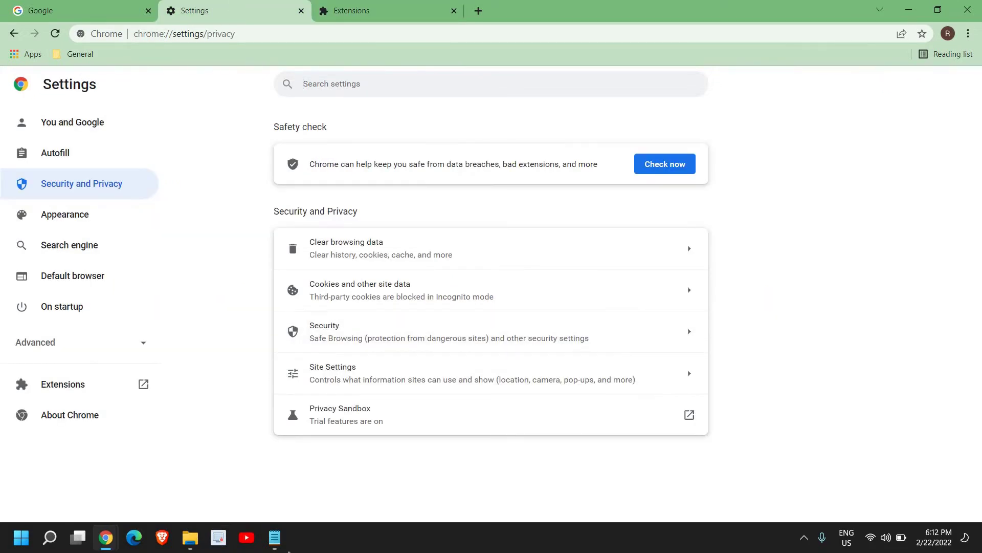
pyautogui.moveTo(106, 538)
pyautogui.click(200, 467)
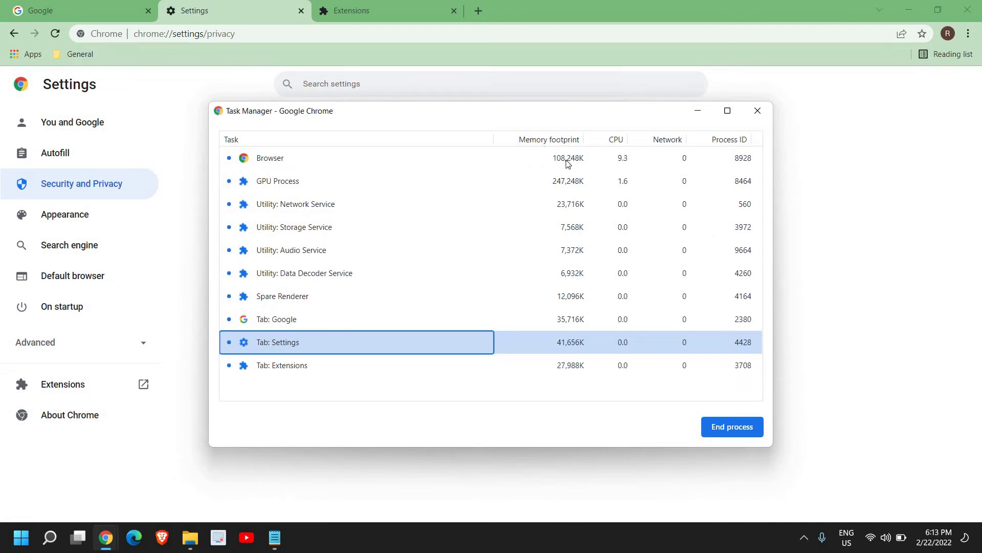
pyautogui.click(205, 179)
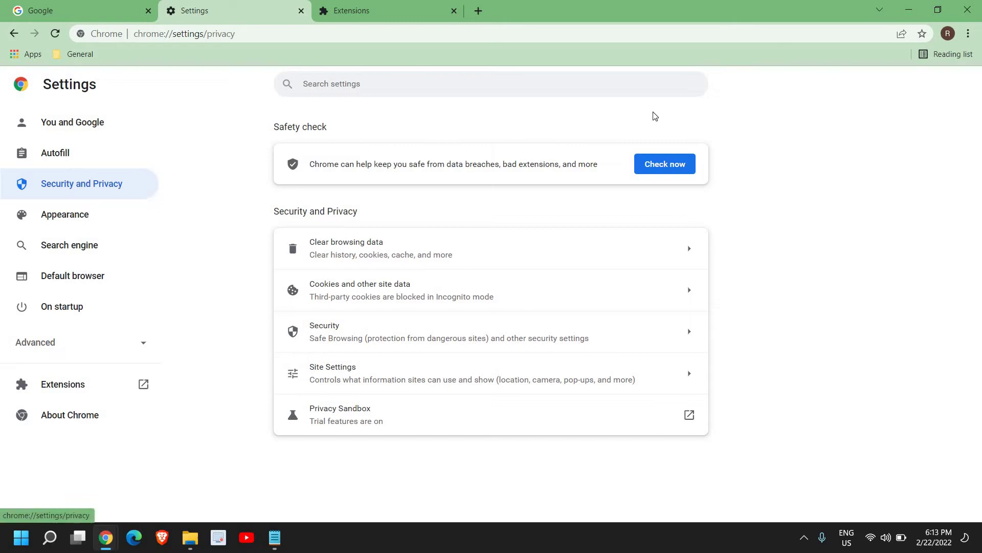
# Open Clear browsing data on the Advanced tab with time range All time
pyautogui.click(968, 34)
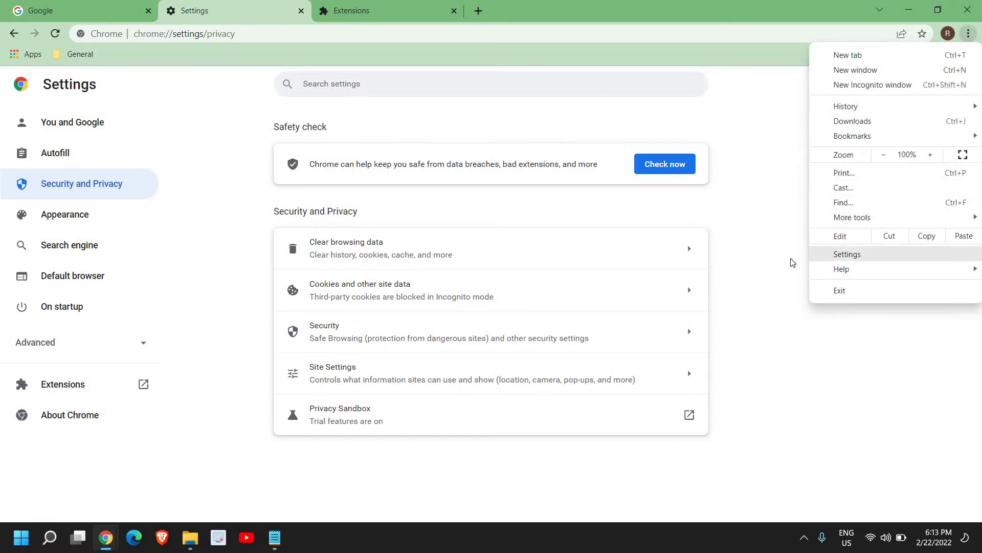
pyautogui.click(54, 200)
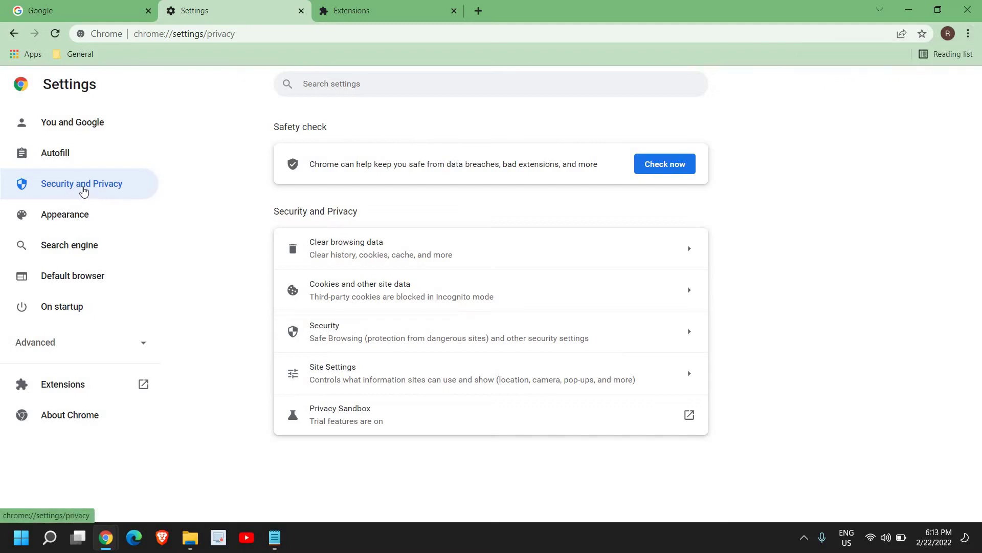
pyautogui.click(352, 256)
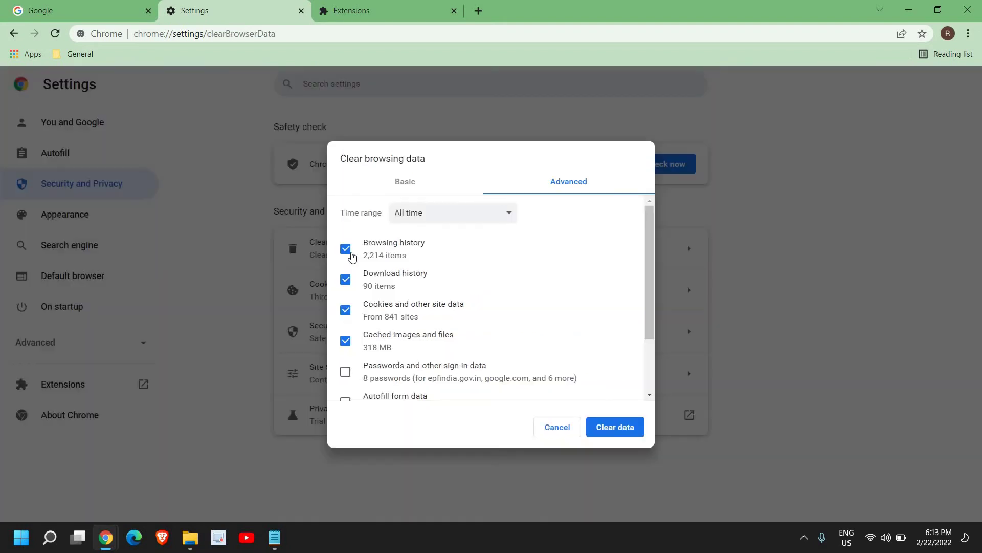
pyautogui.click(405, 187)
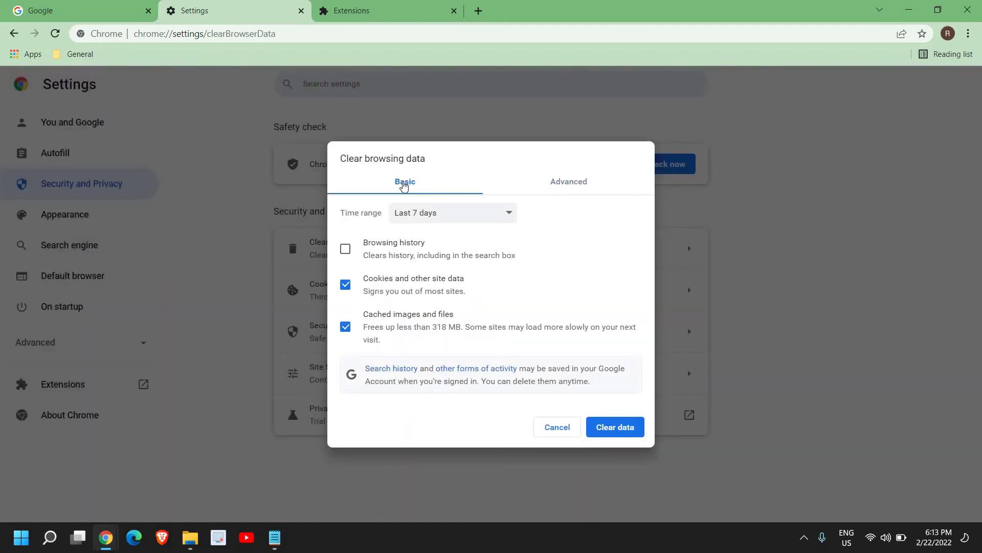
pyautogui.click(565, 182)
pyautogui.click(565, 182)
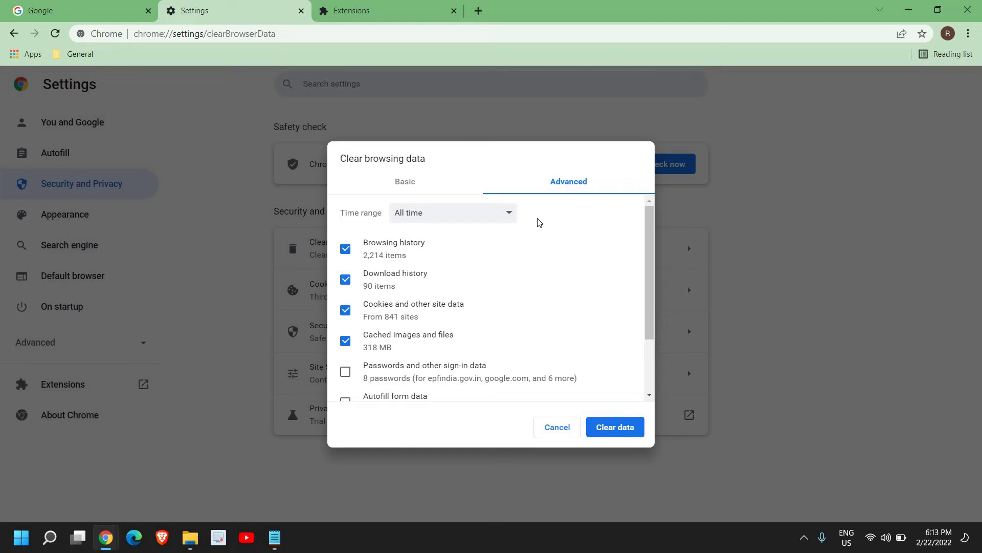
pyautogui.click(460, 219)
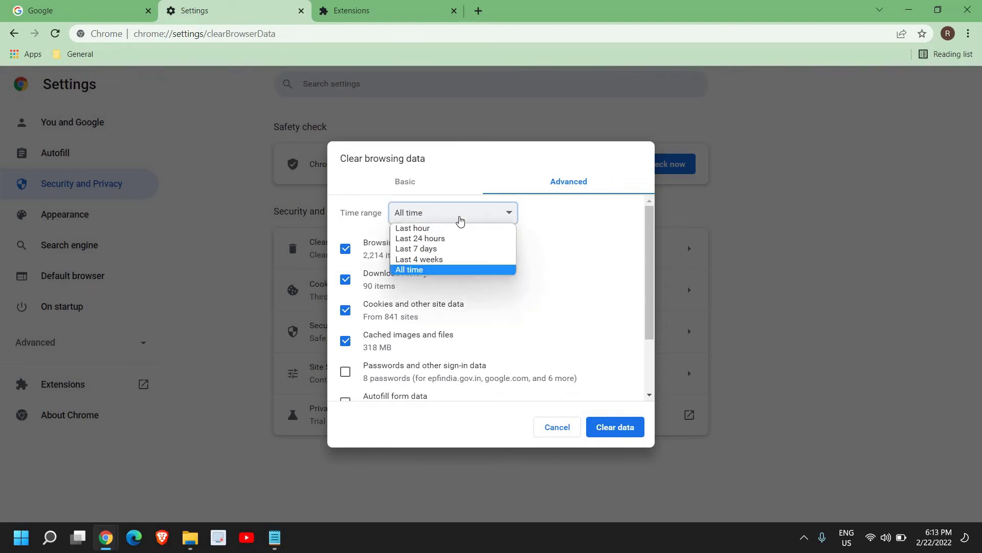
pyautogui.click(443, 282)
pyautogui.click(443, 282)
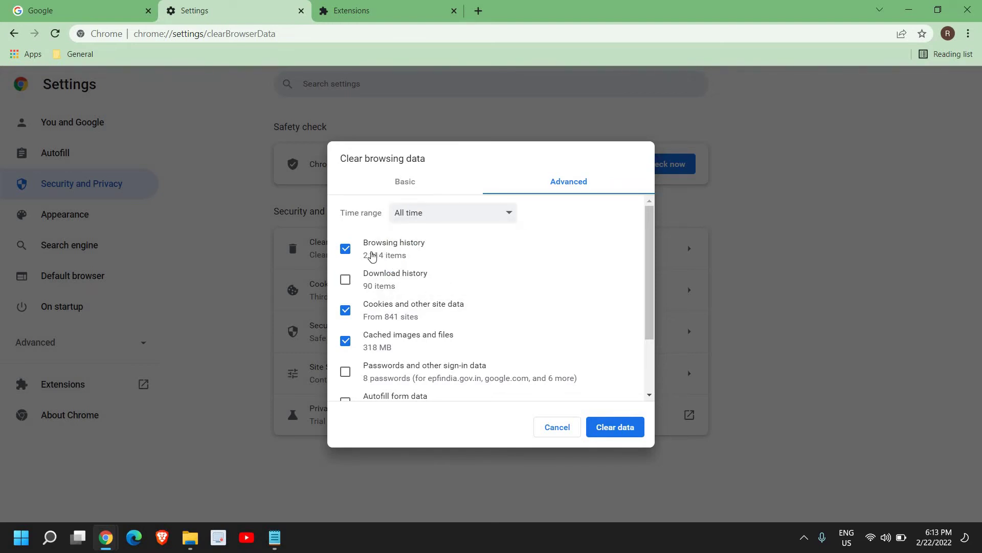
# Tick Download history and Autofill form data, leaving passwords unticked
pyautogui.click(356, 277)
pyautogui.scroll(-2, 409, 348)
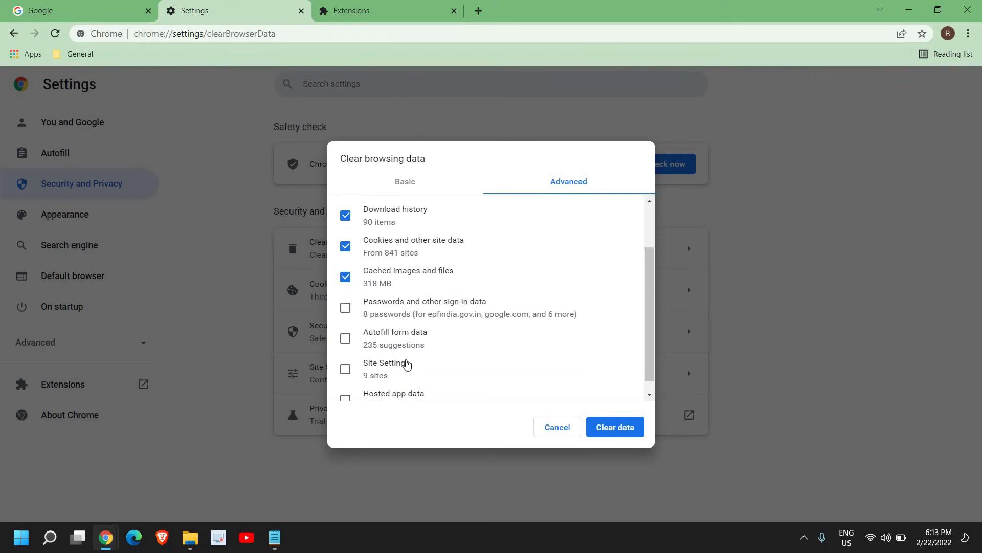
pyautogui.click(346, 339)
pyautogui.scroll(-1, 358, 368)
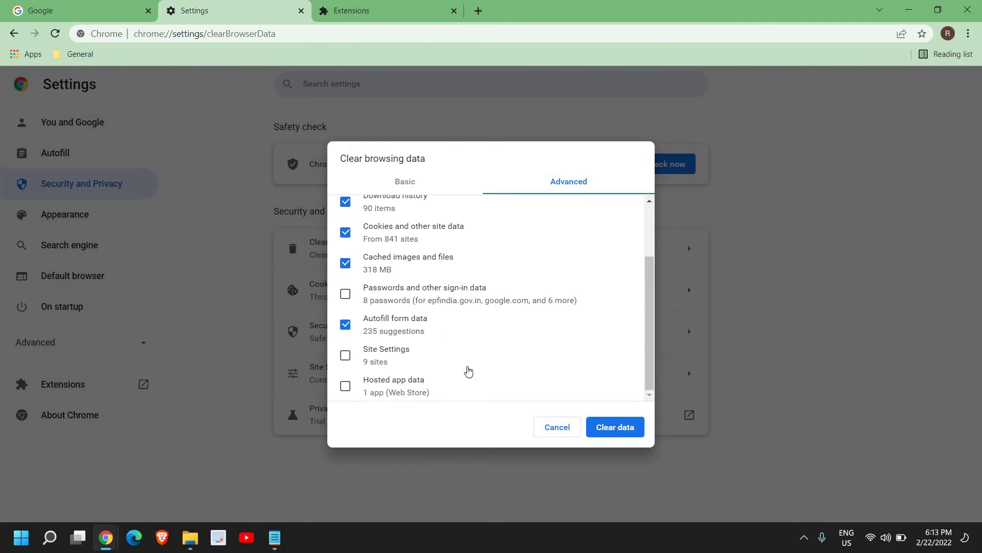
pyautogui.scroll(1, 424, 360)
pyautogui.scroll(1, 424, 361)
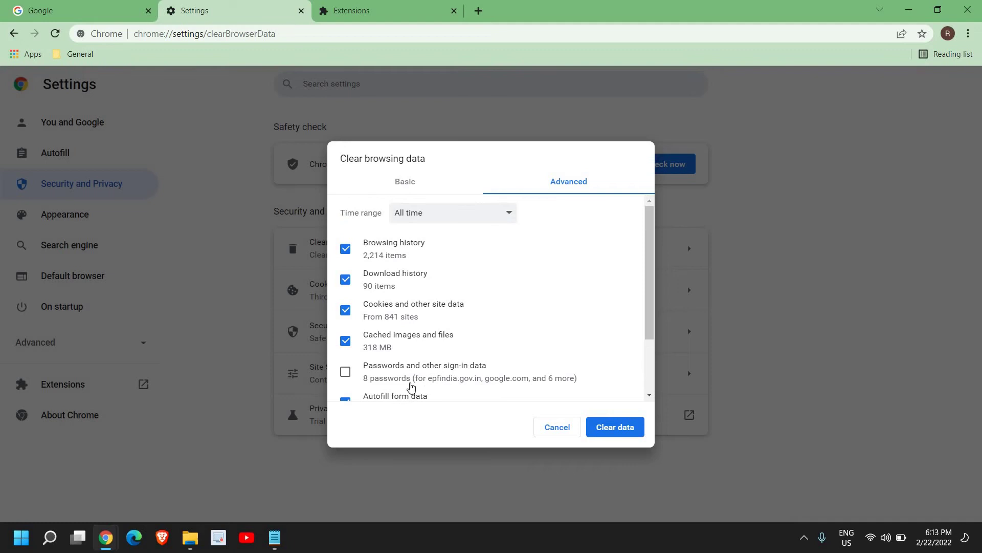
pyautogui.scroll(-2, 429, 379)
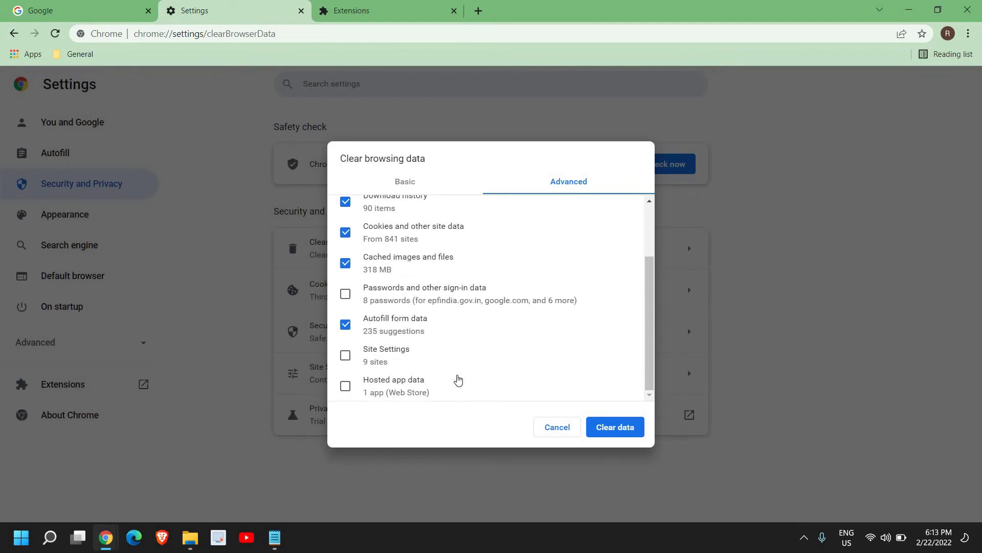
pyautogui.scroll(2, 458, 379)
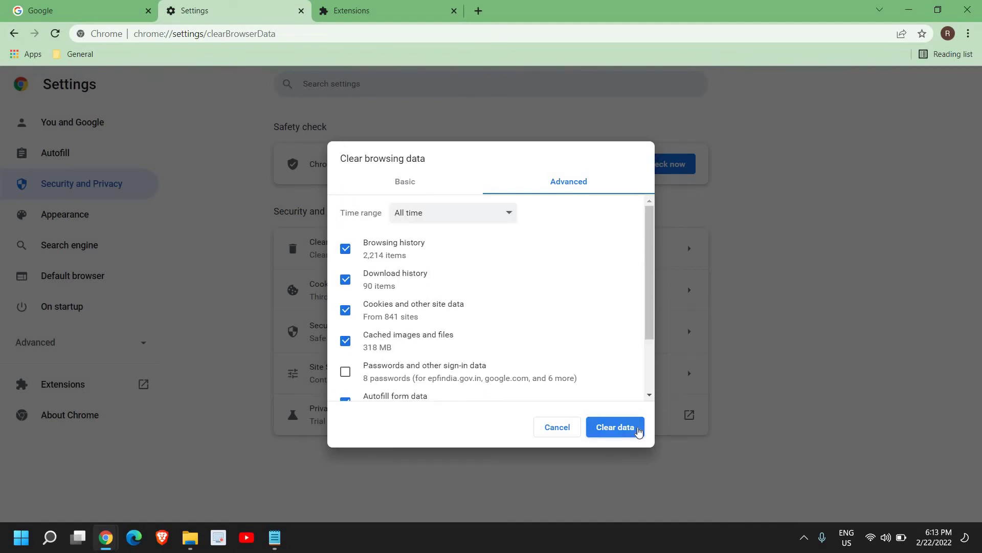
# Cancel the Clear browsing data dialog and expand Advanced in the settings sidebar
pyautogui.click(558, 427)
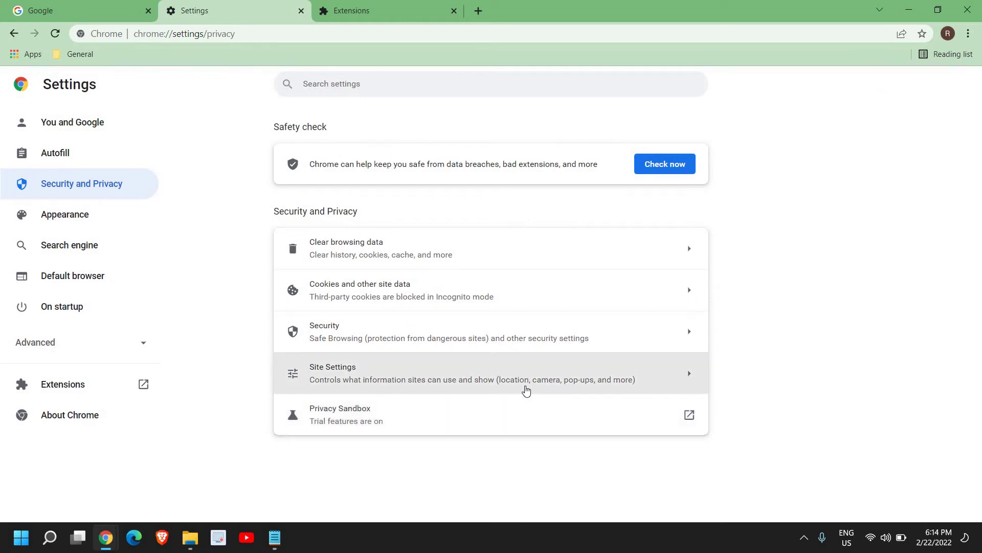
pyautogui.click(118, 343)
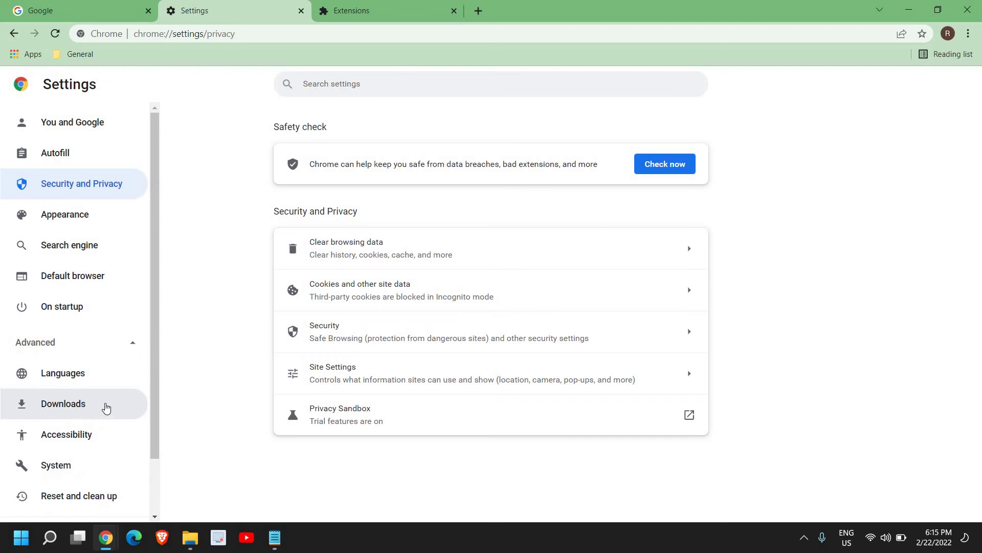
pyautogui.scroll(-2, 118, 420)
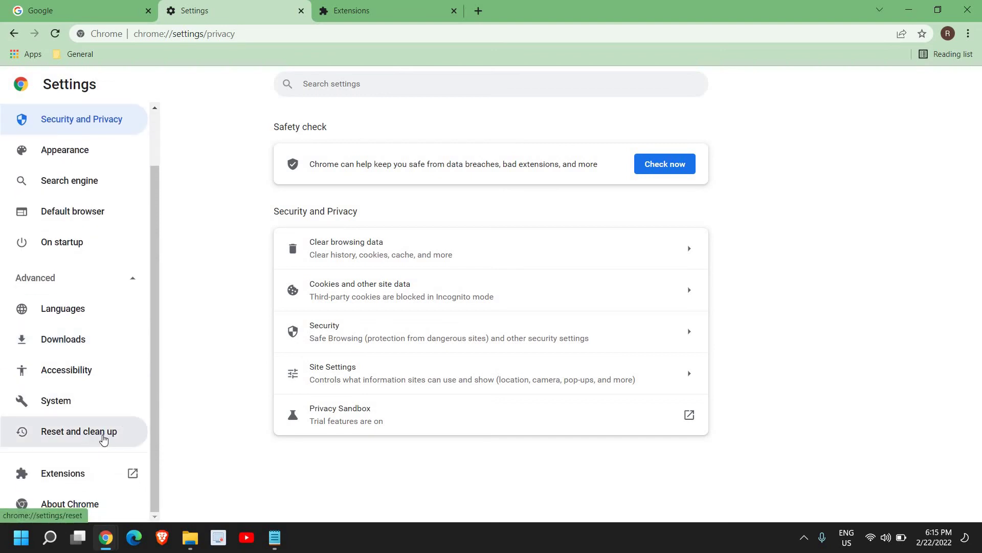
pyautogui.scroll(1, 103, 423)
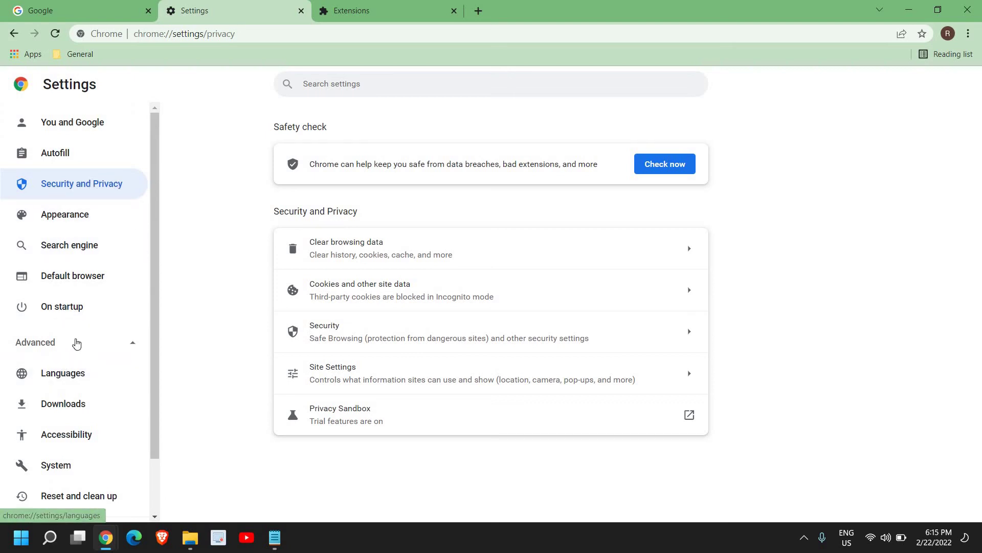
pyautogui.scroll(-1, 44, 284)
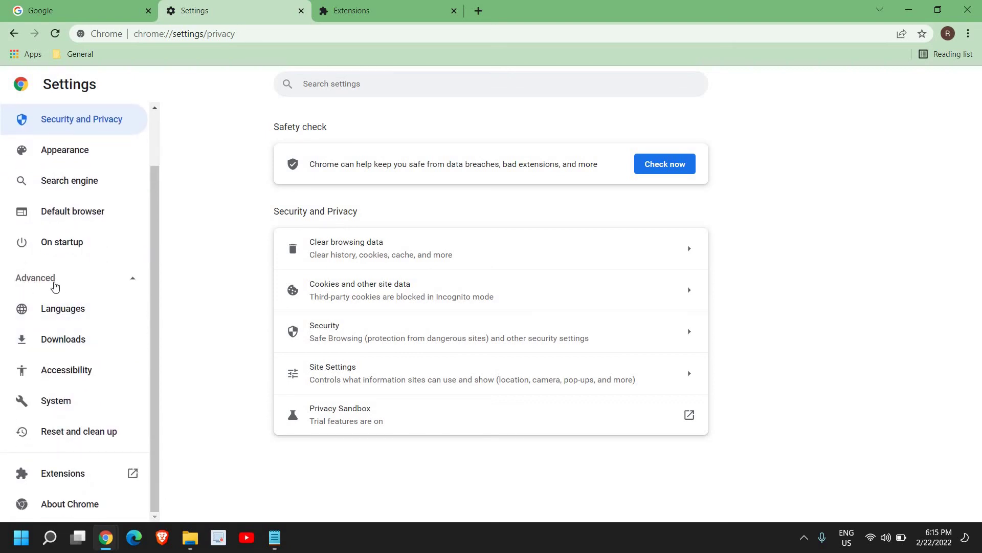
# Show Reset and clean up, view Clean up computer, then go back
pyautogui.click(67, 434)
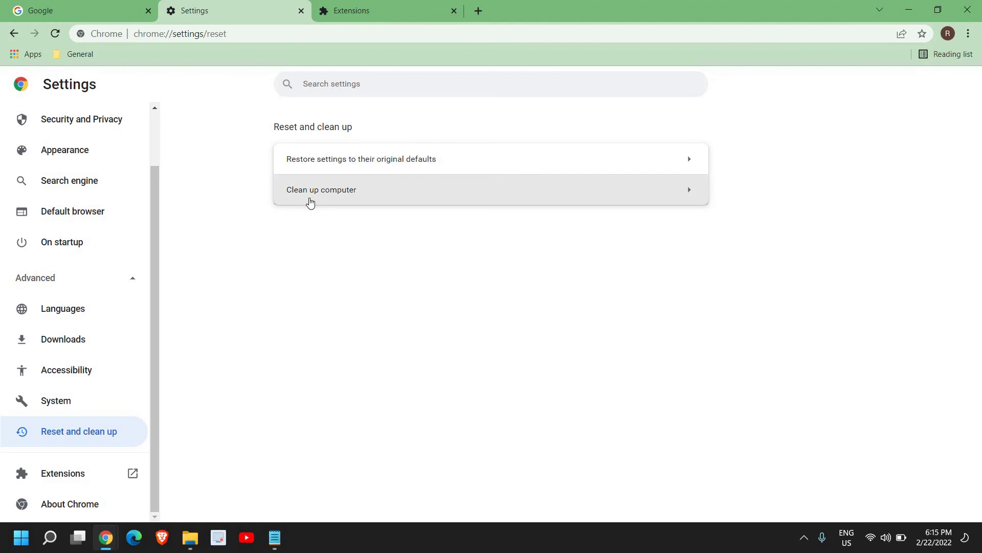
pyautogui.click(366, 198)
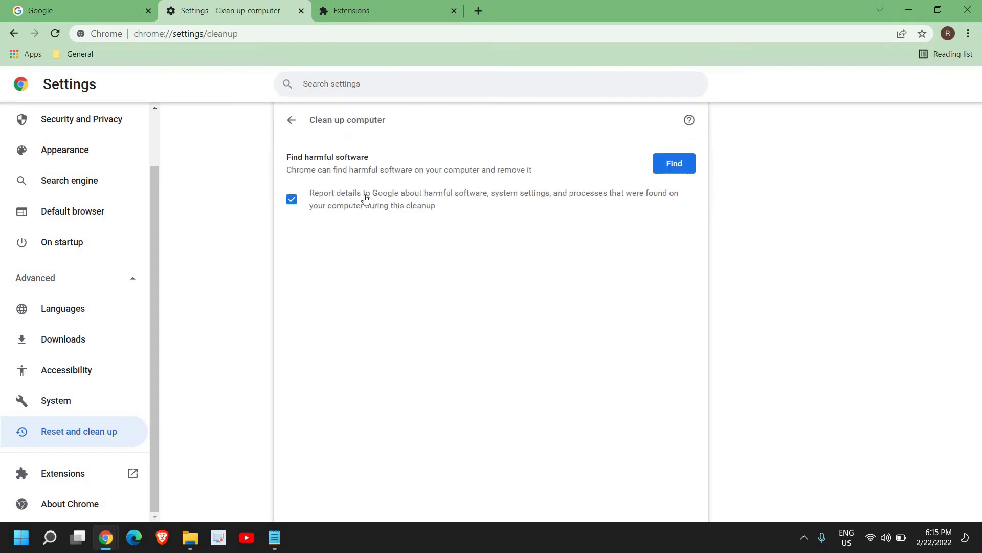
pyautogui.click(289, 123)
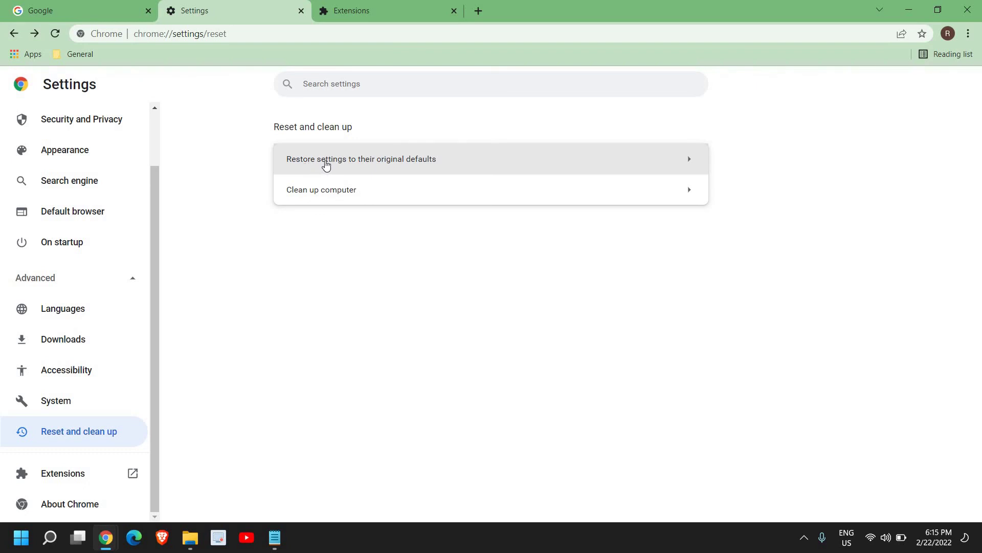
pyautogui.click(357, 160)
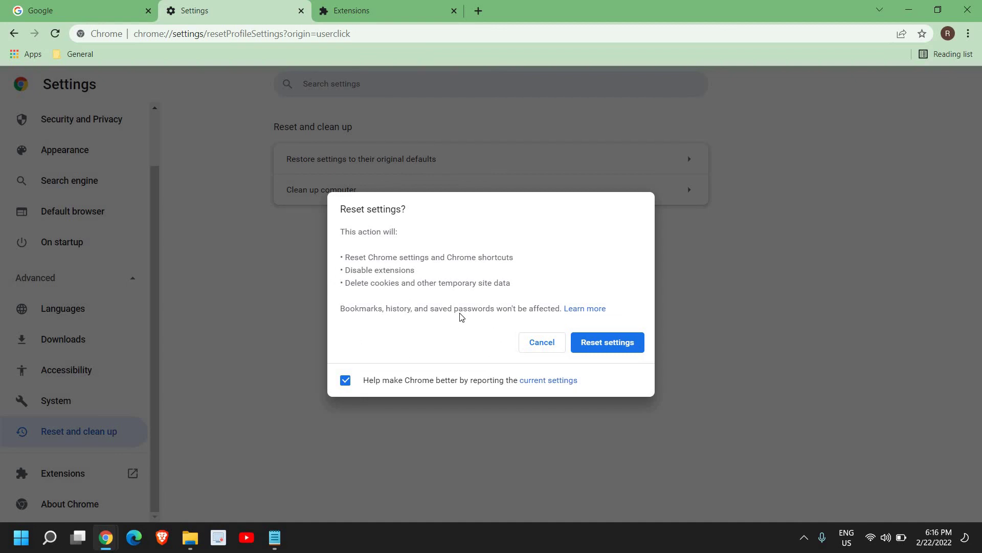
pyautogui.click(546, 346)
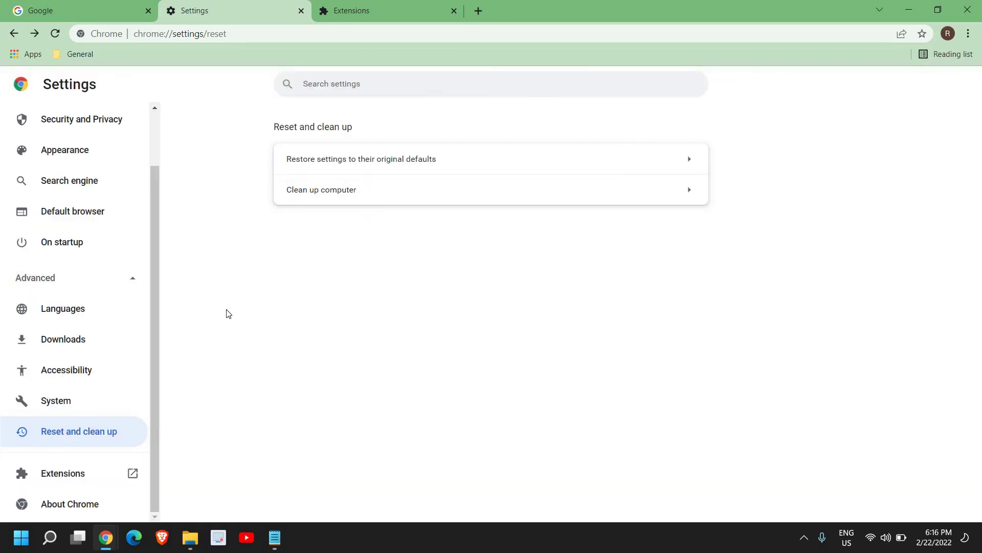